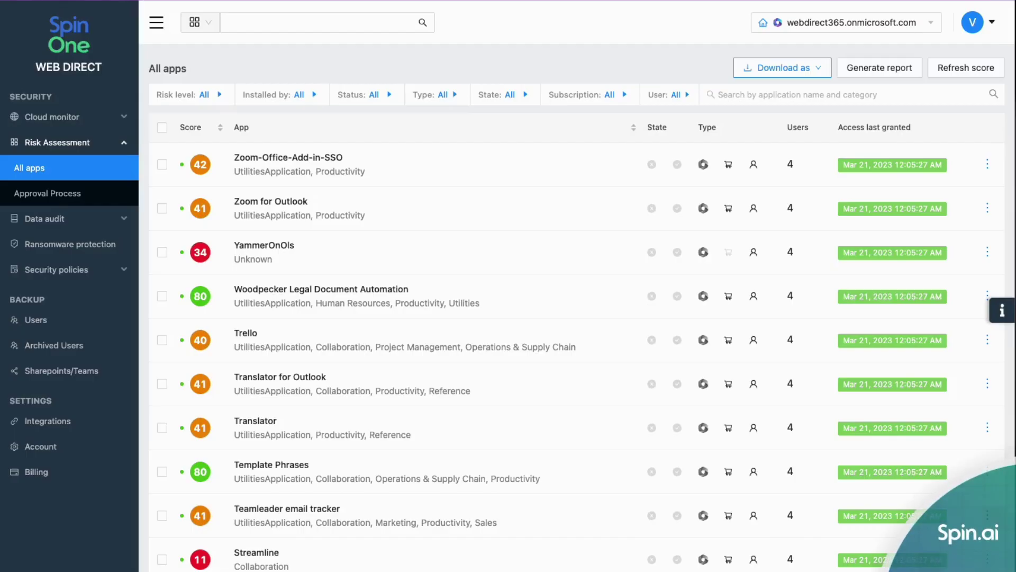
Open Ransomware protection and wait for five attacks and 53,032 scanned items to load
left_click(69, 244)
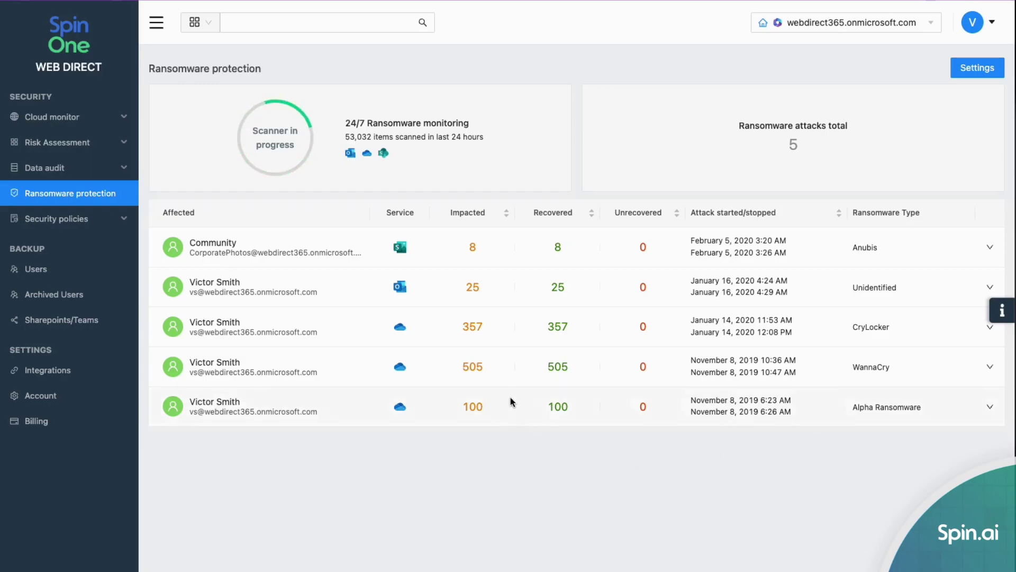
left_click(441, 288)
scroll(439, 291, "down", 1)
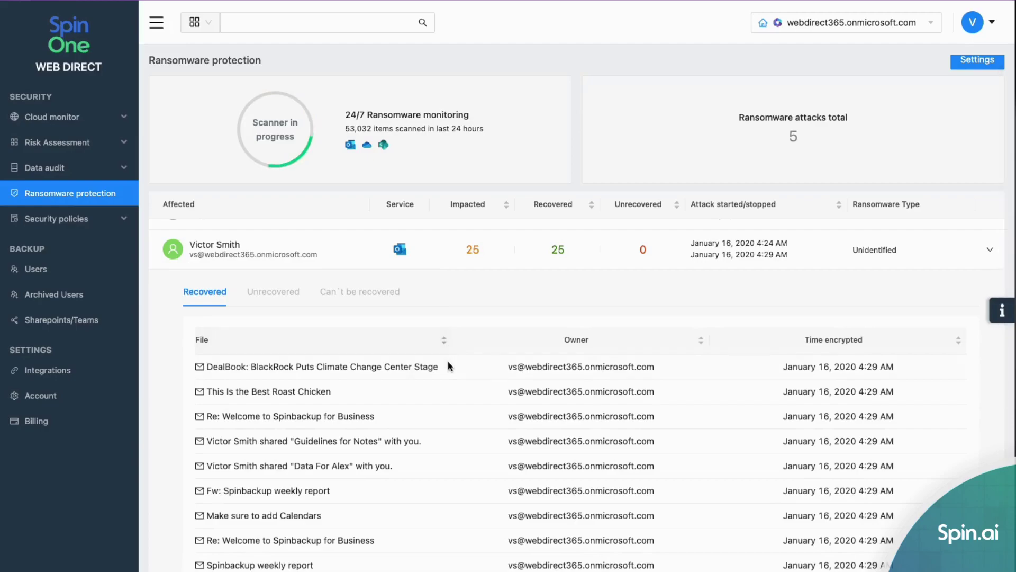
scroll(443, 409, "down", 1)
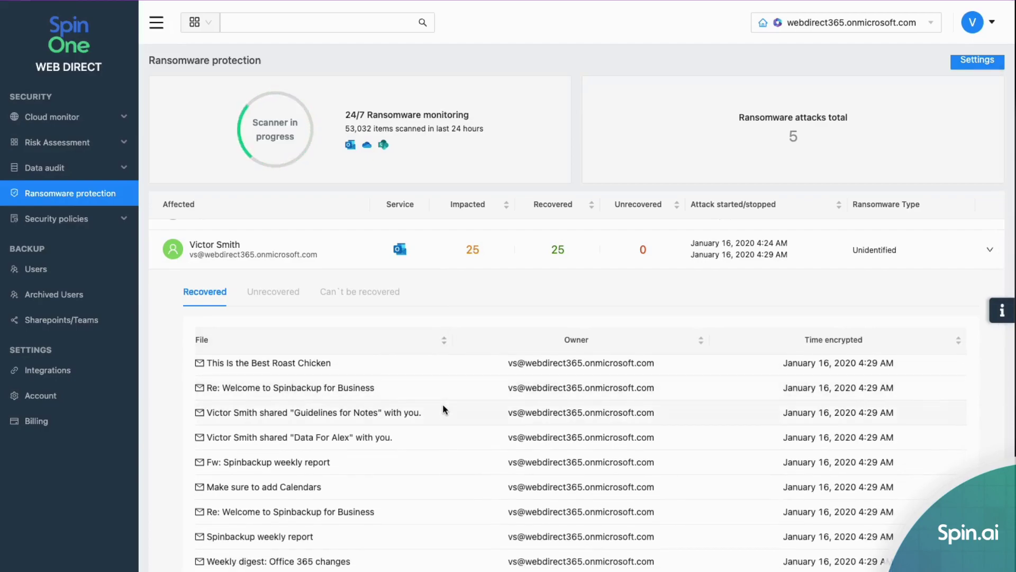
scroll(443, 409, "down", 1)
scroll(443, 409, "down", 1)
scroll(443, 408, "down", 1)
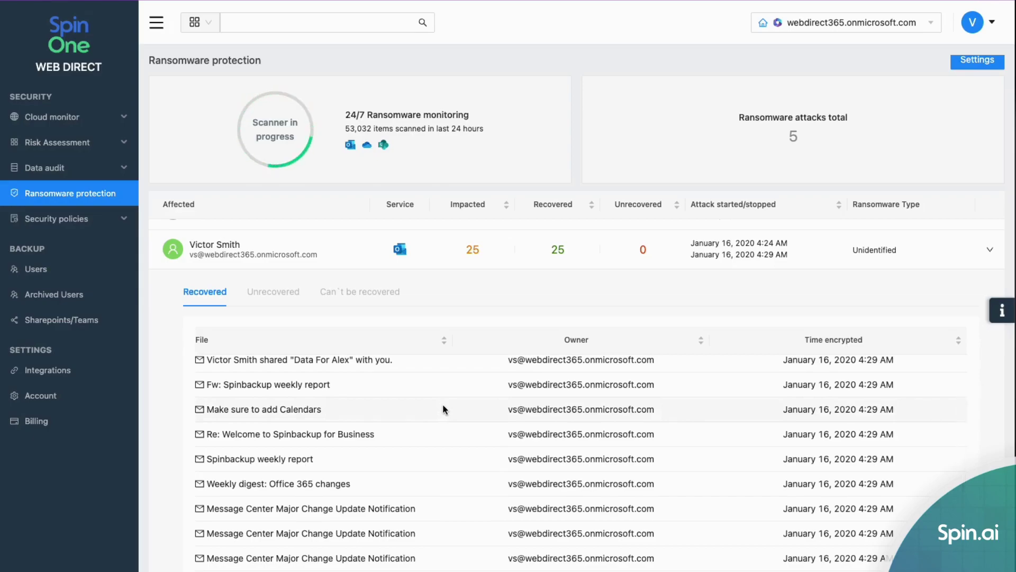
scroll(442, 409, "down", 1)
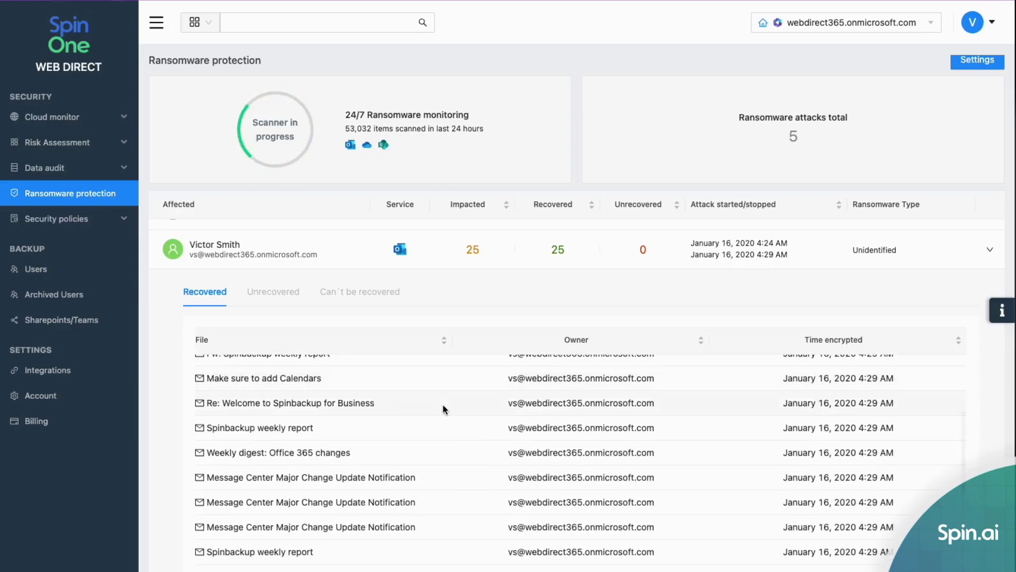